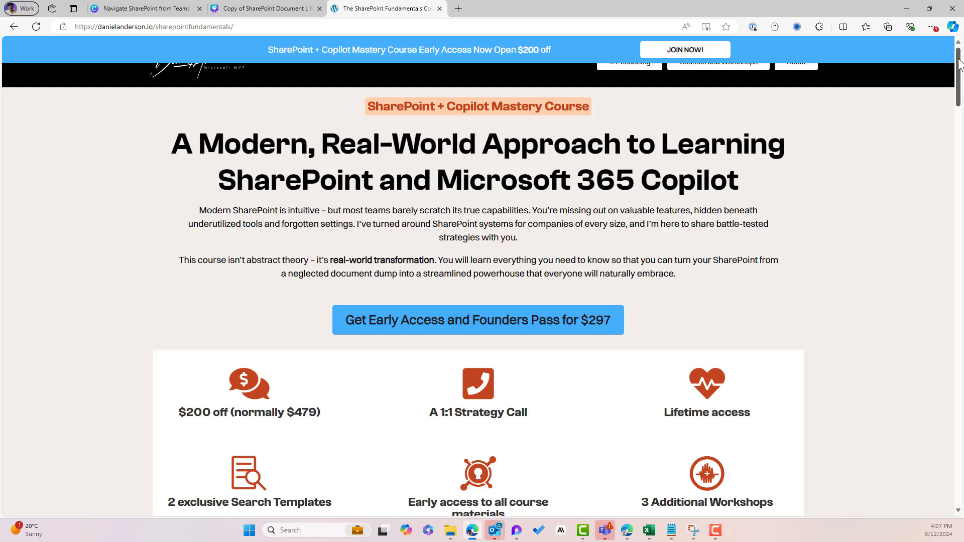
Step: Scroll the SharePoint Fundamentals course page down to its curriculum section
drag(958, 61, 956, 90)
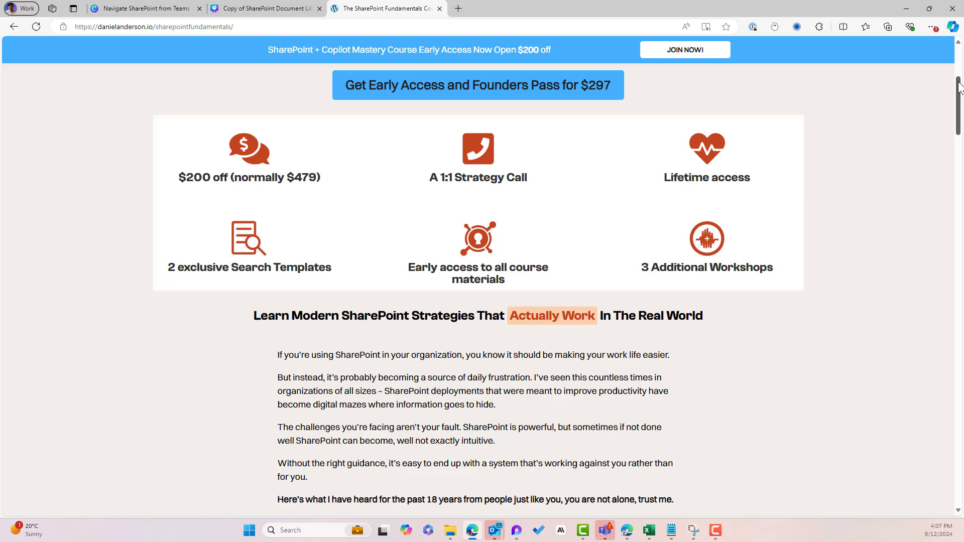
drag(958, 86, 953, 209)
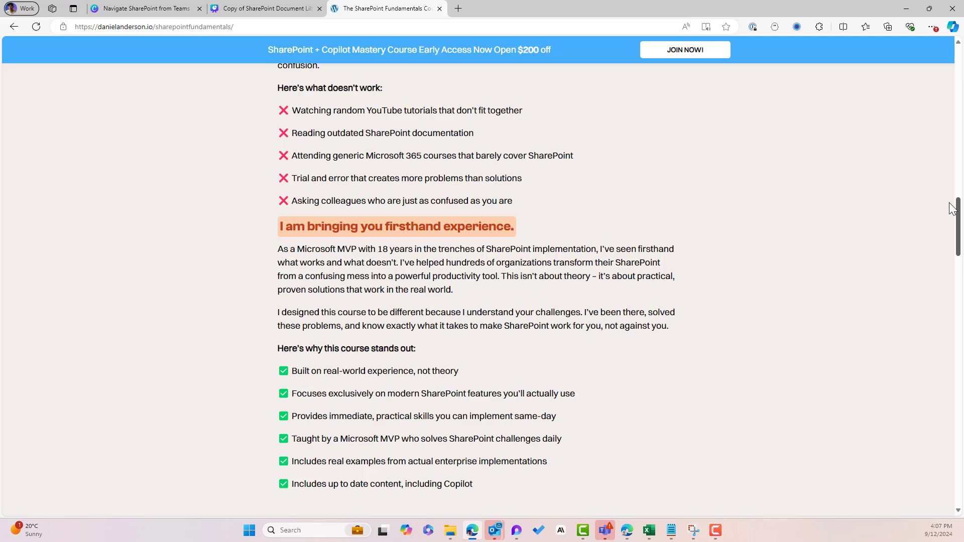
drag(953, 208, 951, 354)
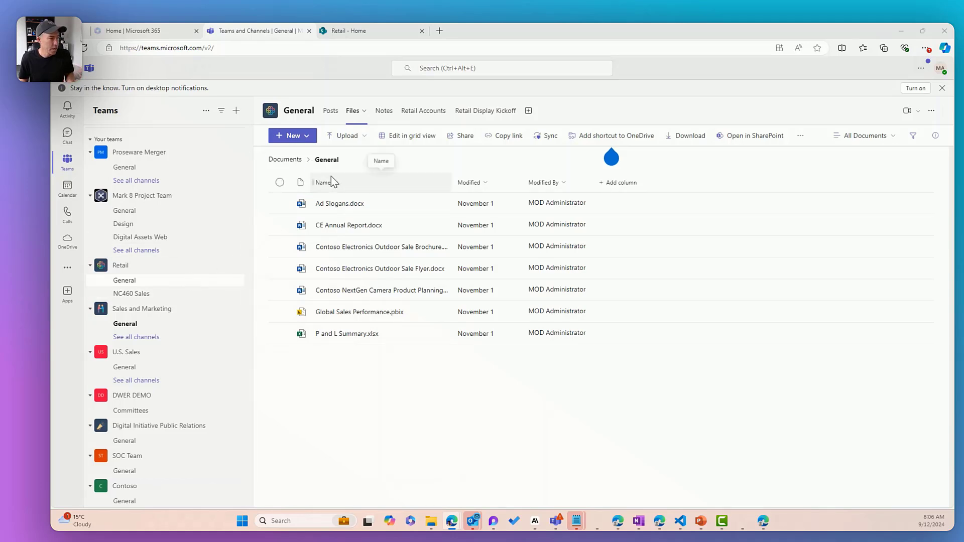
Step: View the NC460 Sales channel's four files, then return to the Retail General channel conversation
click(131, 294)
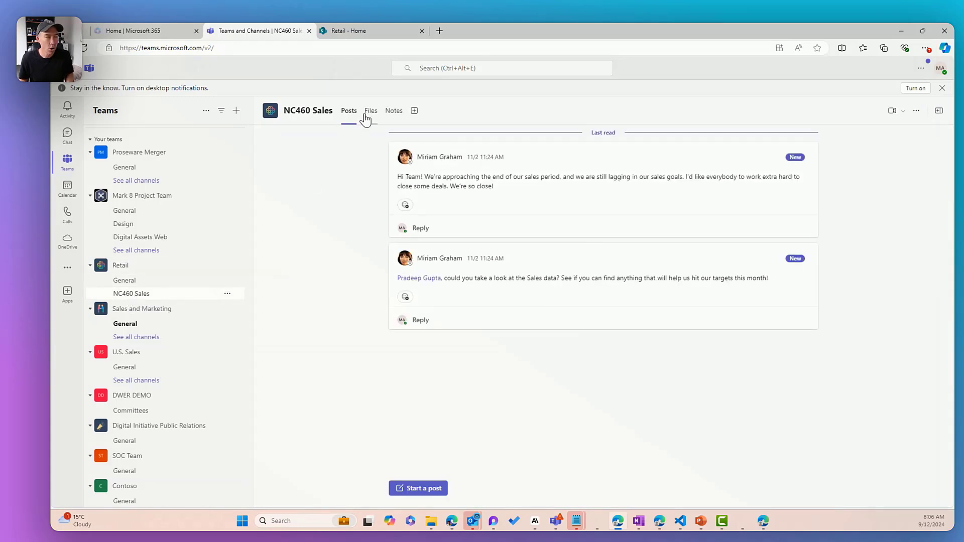
click(370, 112)
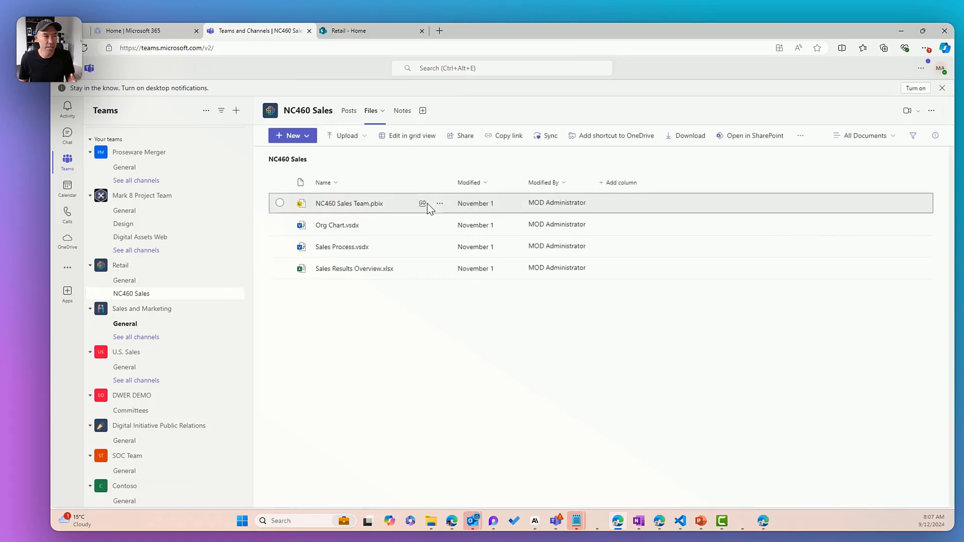
click(612, 158)
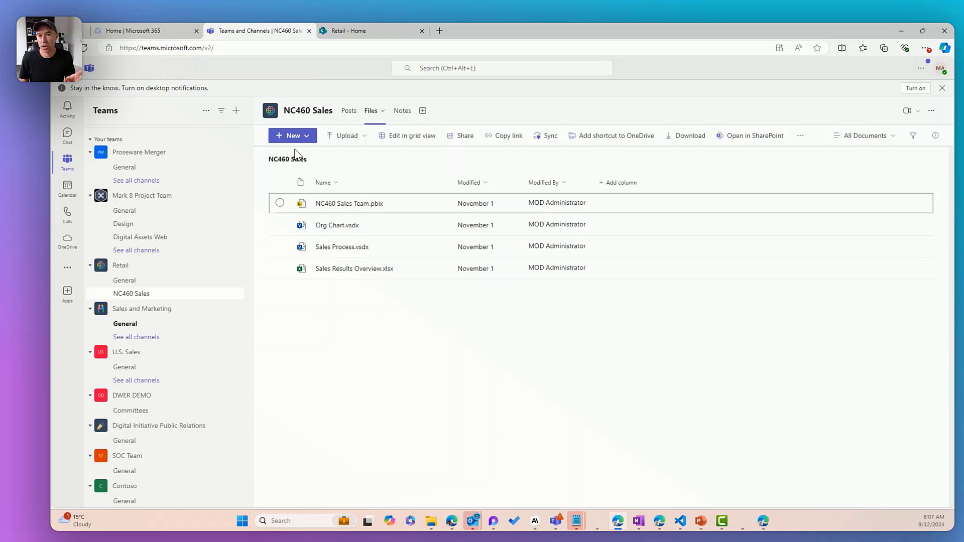
click(164, 284)
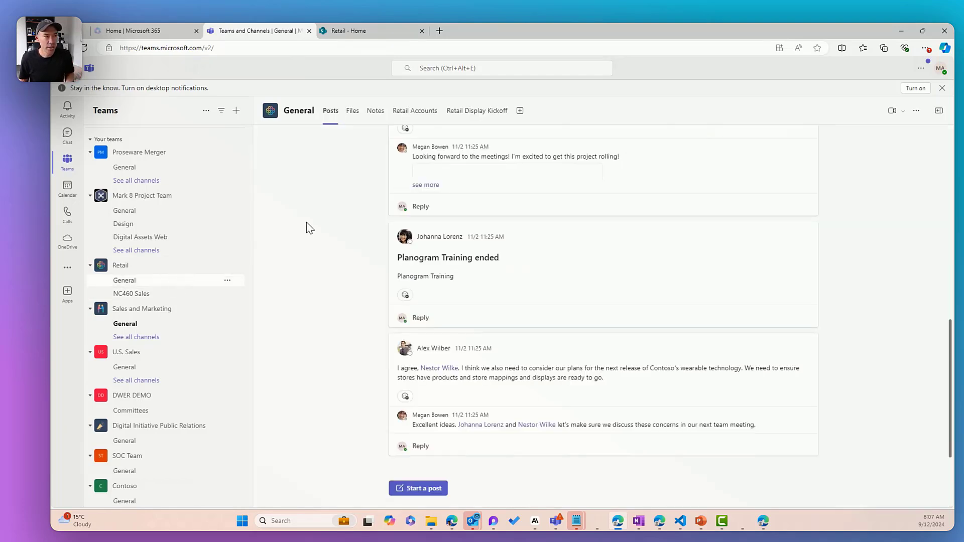
Step: Show General's files and go up to the Documents root listing General and NC460 Sales folders
click(363, 112)
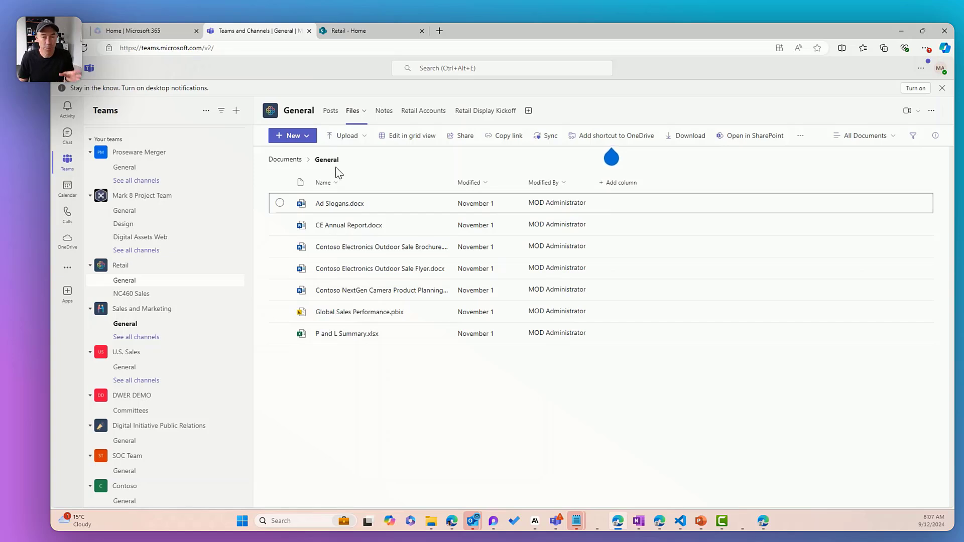
click(286, 160)
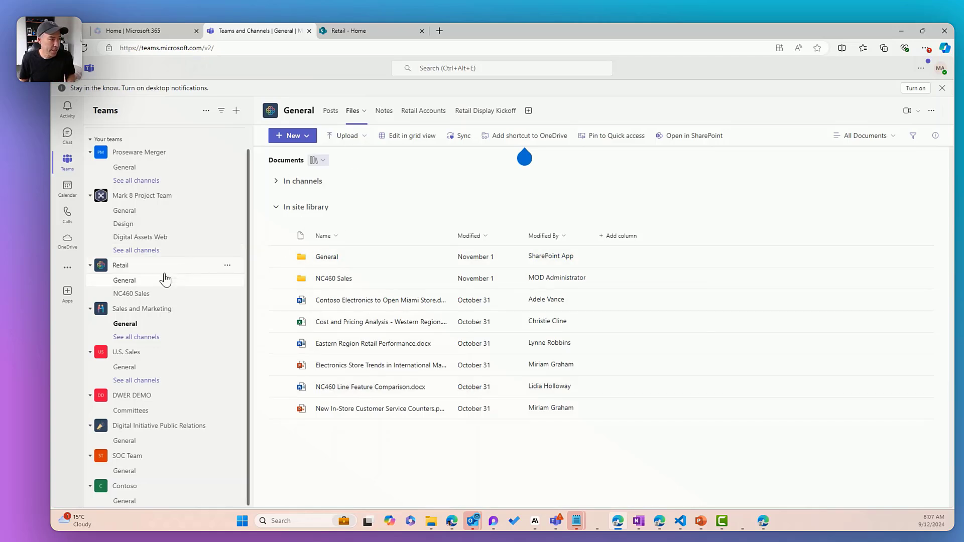
click(172, 295)
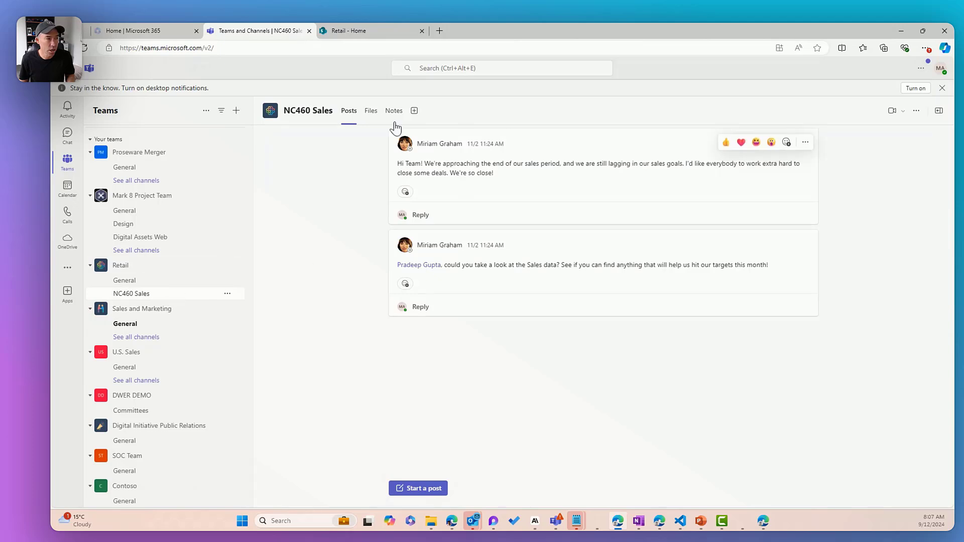
click(371, 111)
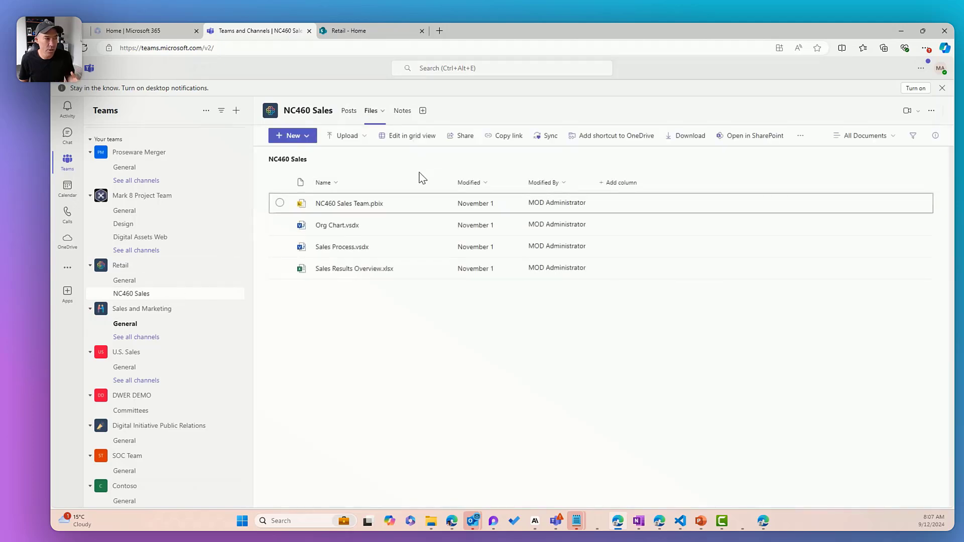
click(178, 281)
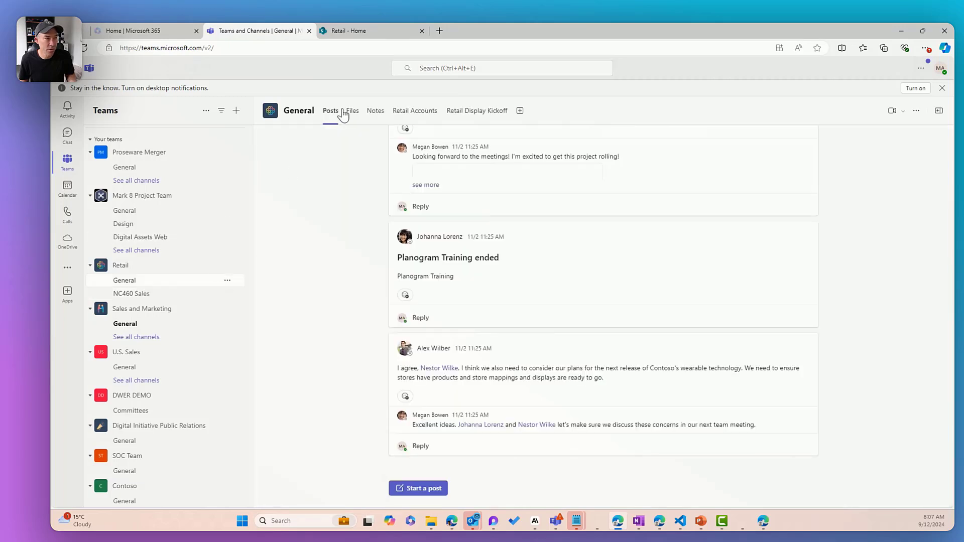
click(351, 111)
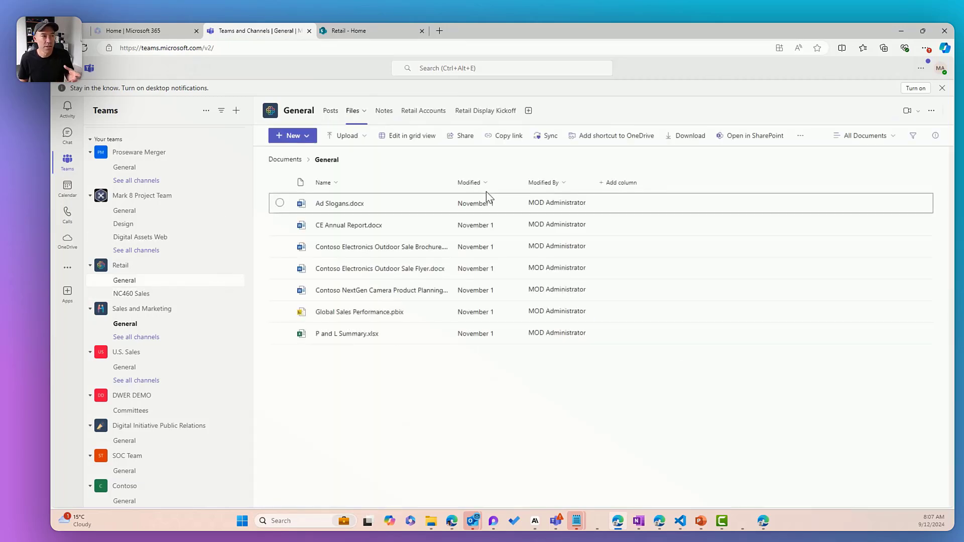
click(282, 161)
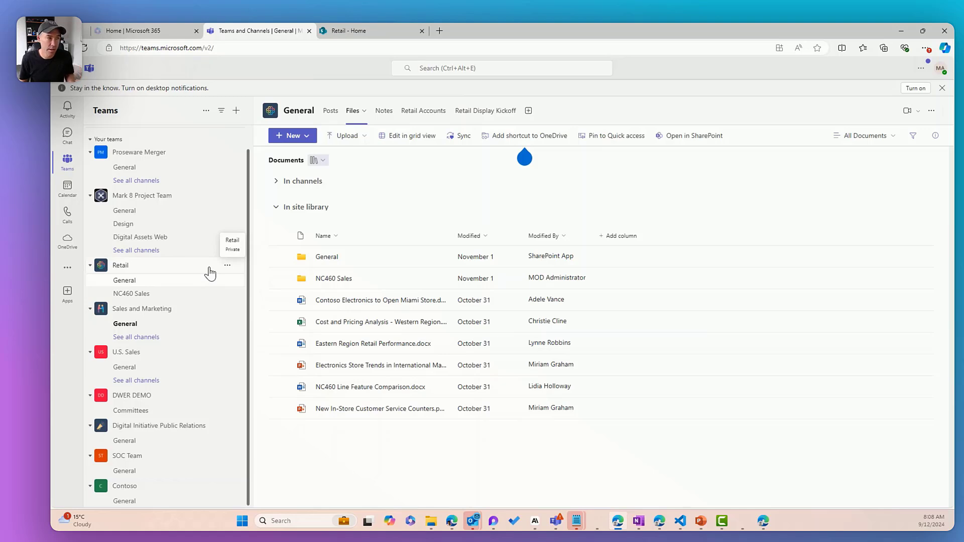
Step: Switch to the Retail Images library and back to Documents, then view NC460 Sales' four files
click(325, 160)
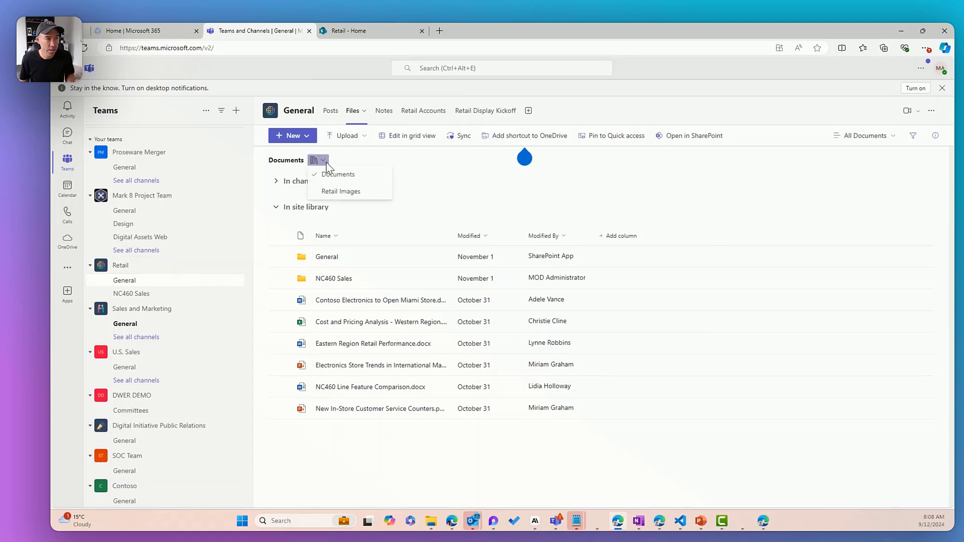
click(338, 193)
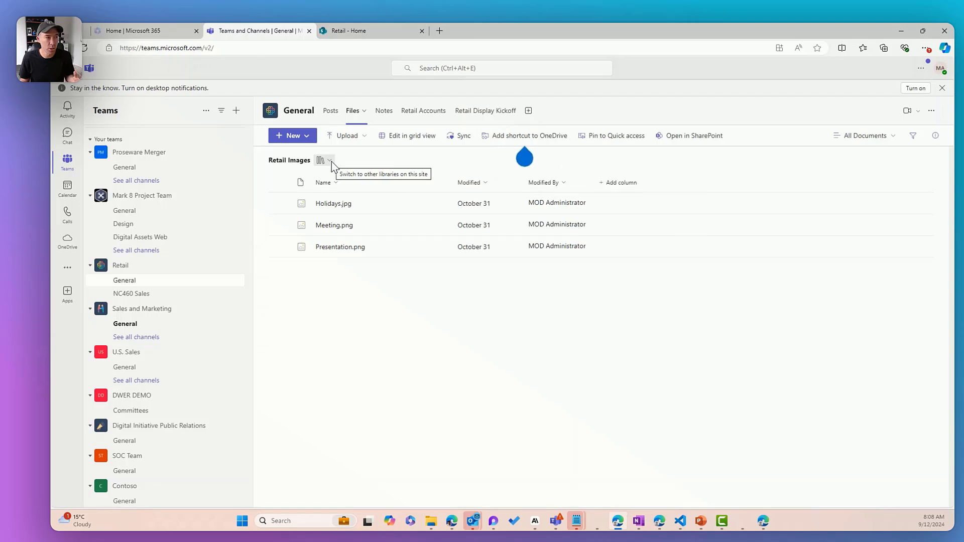
click(330, 161)
click(333, 176)
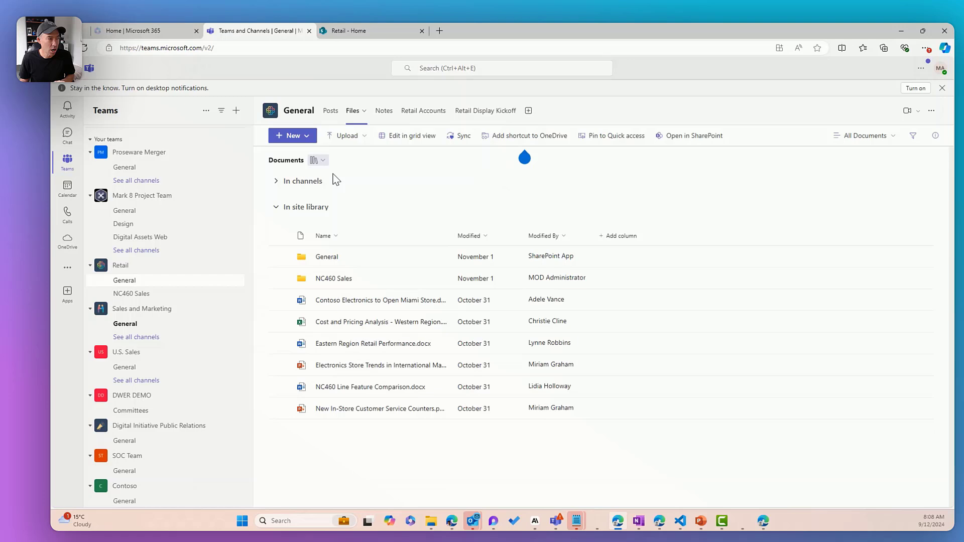
click(153, 296)
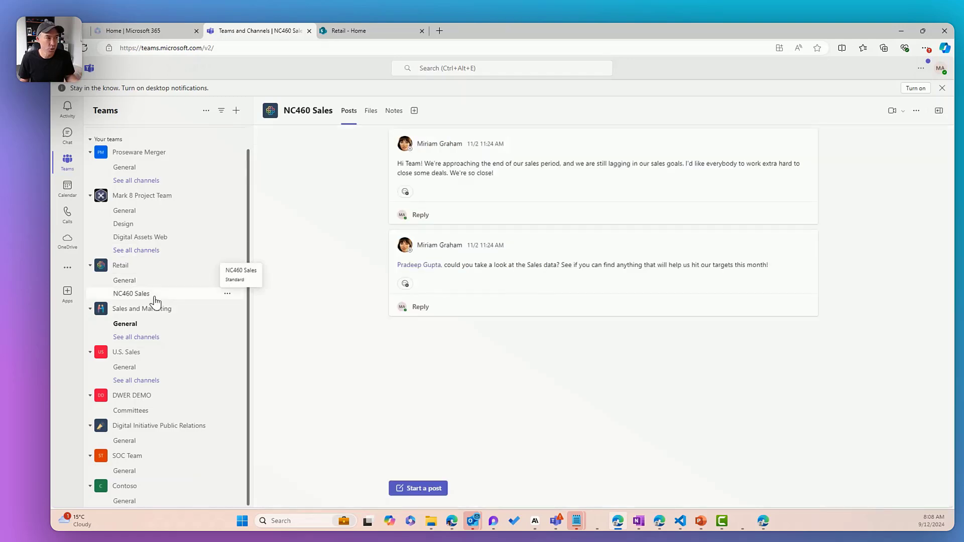
click(370, 111)
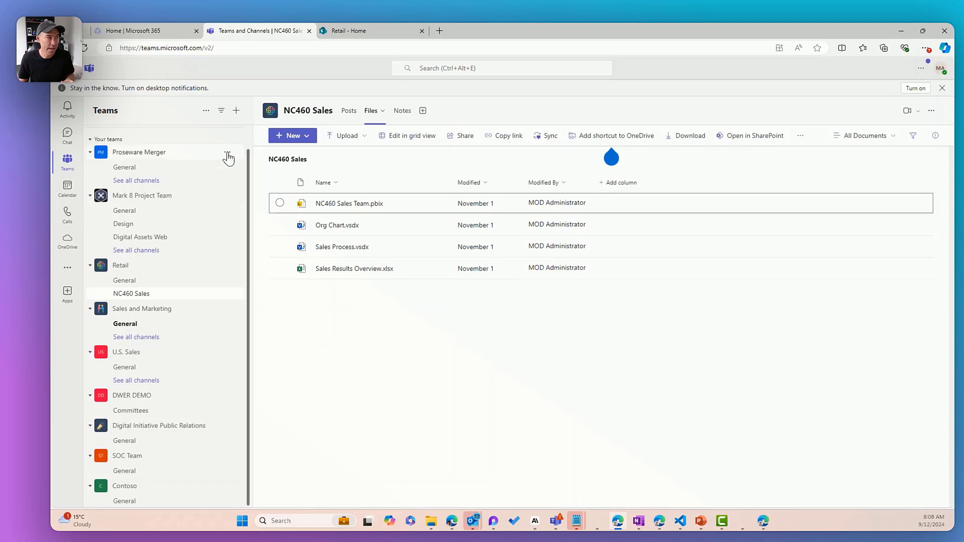
Step: Create a new team named LinkedIn with Committees as its first channel
click(239, 112)
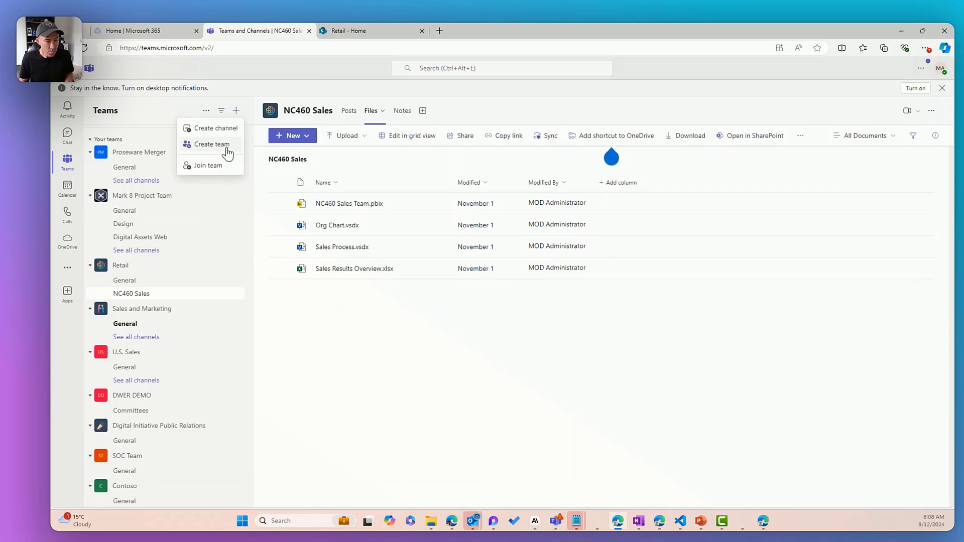
click(227, 152)
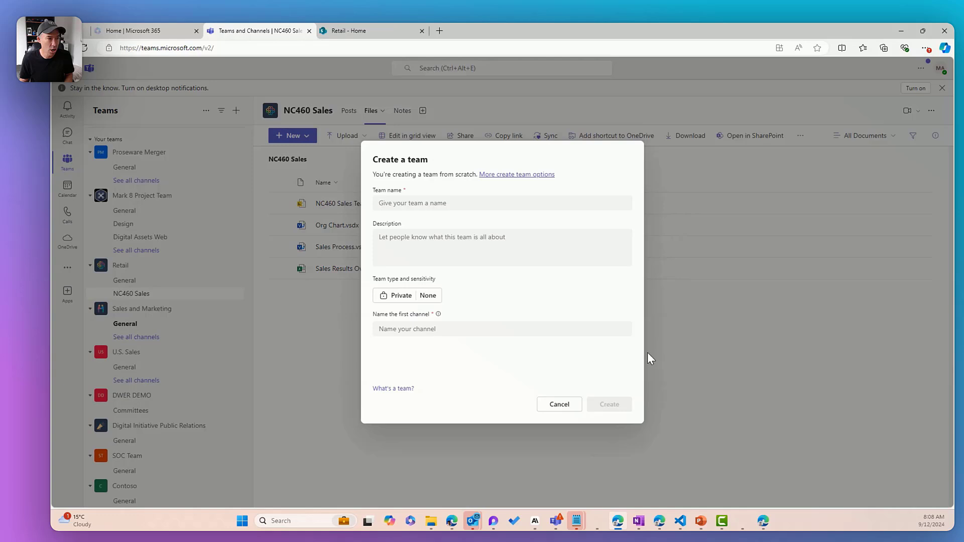
click(510, 201)
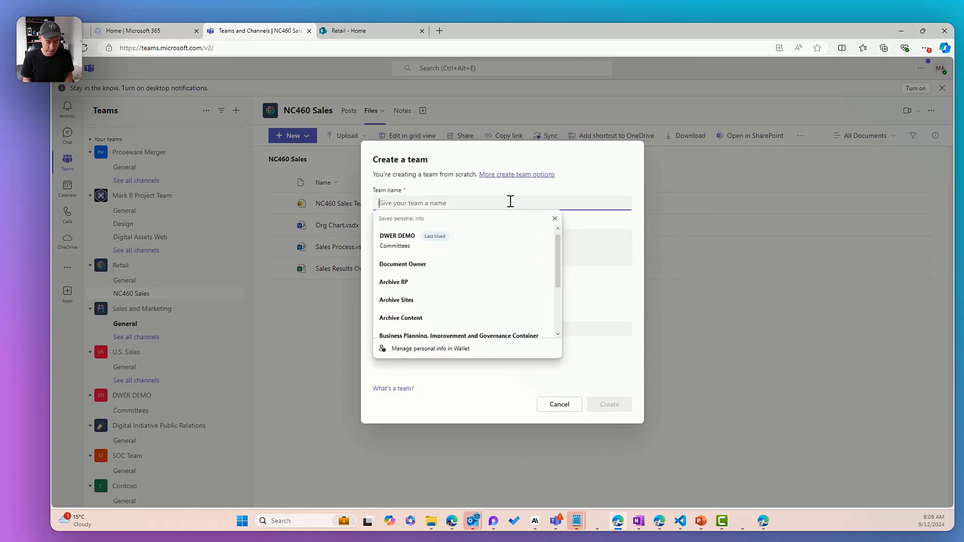
text(LinkedIn)
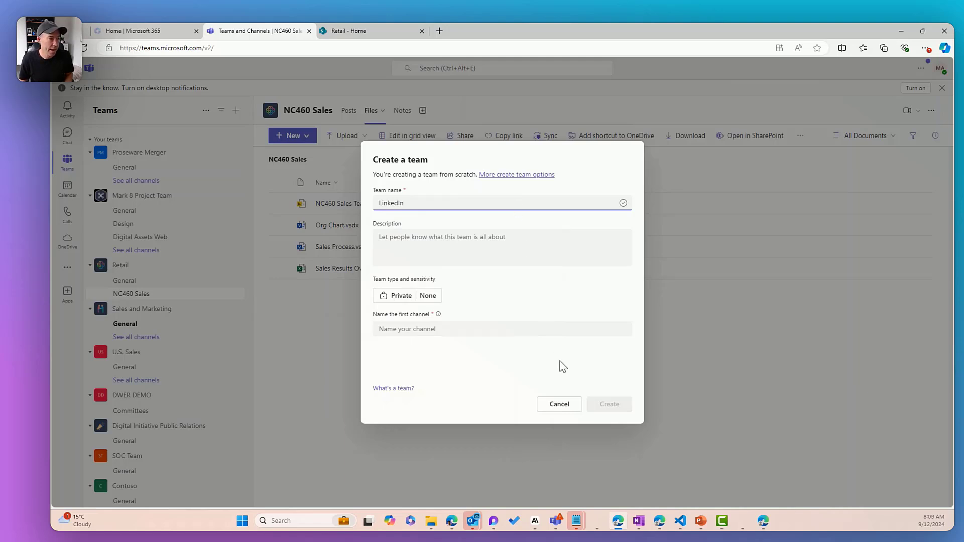
click(452, 246)
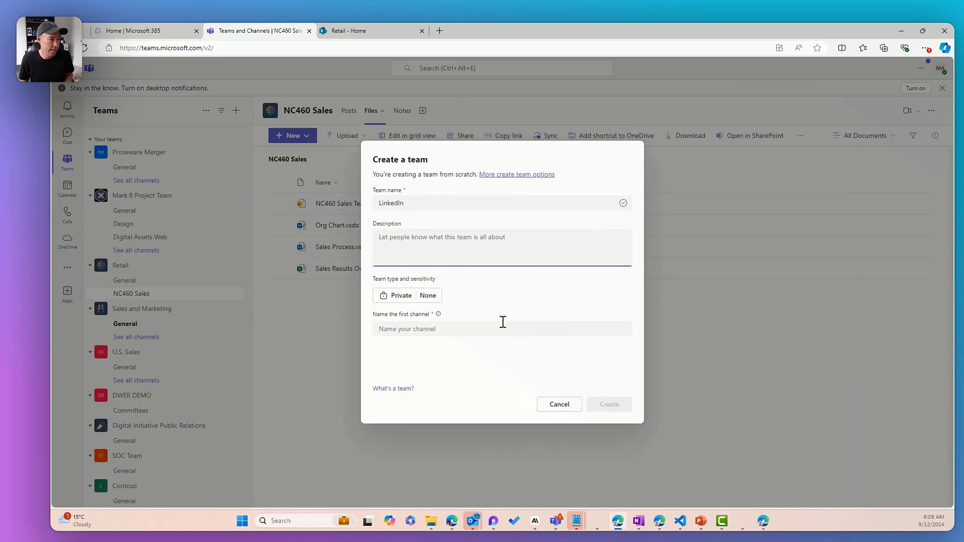
click(450, 330)
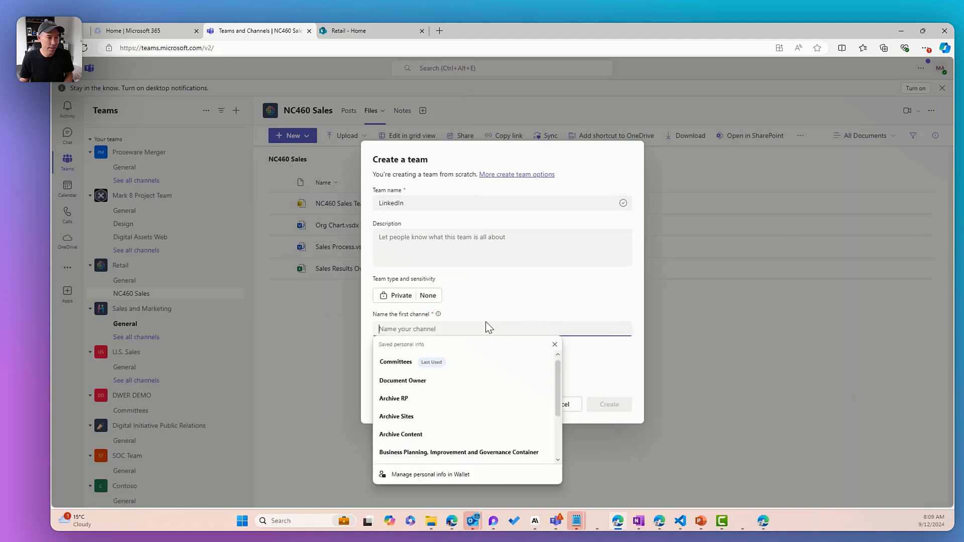
click(426, 309)
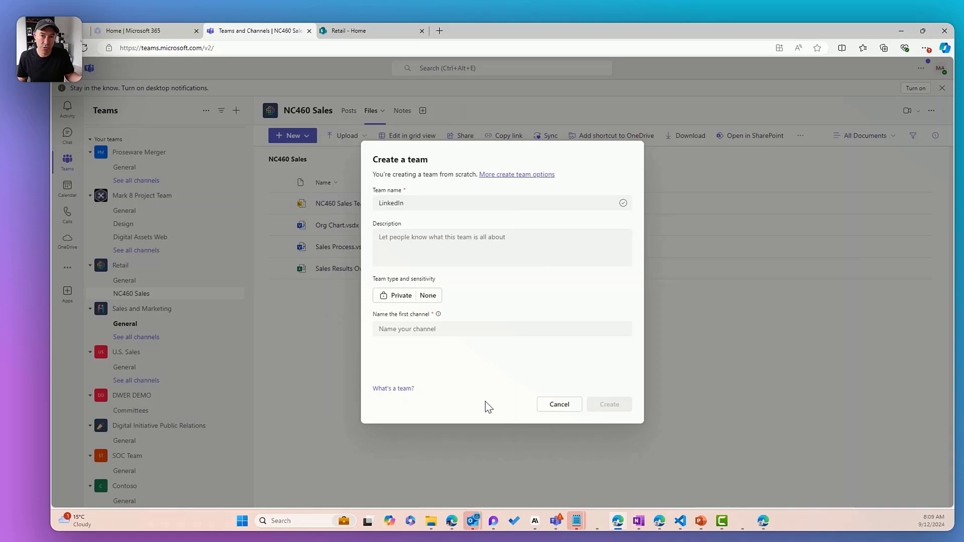
click(460, 329)
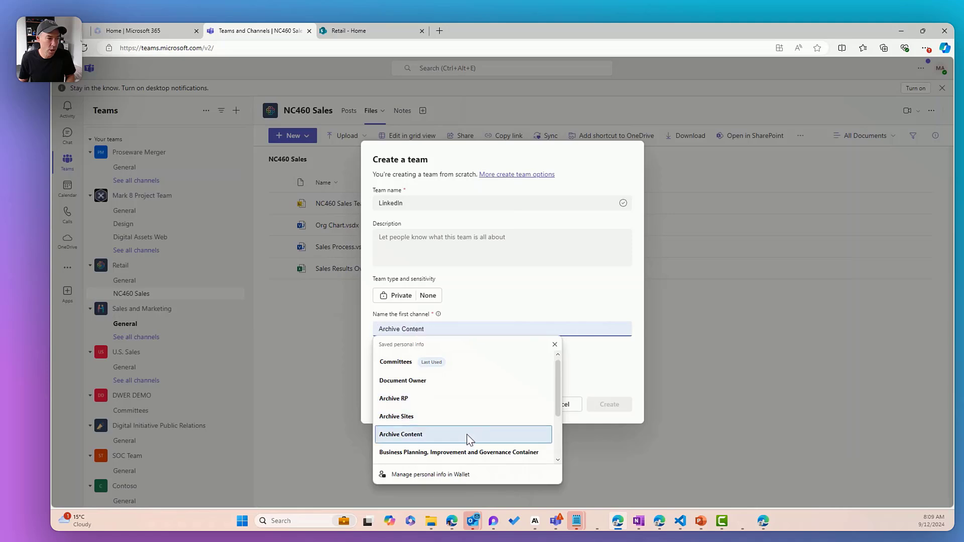
click(472, 362)
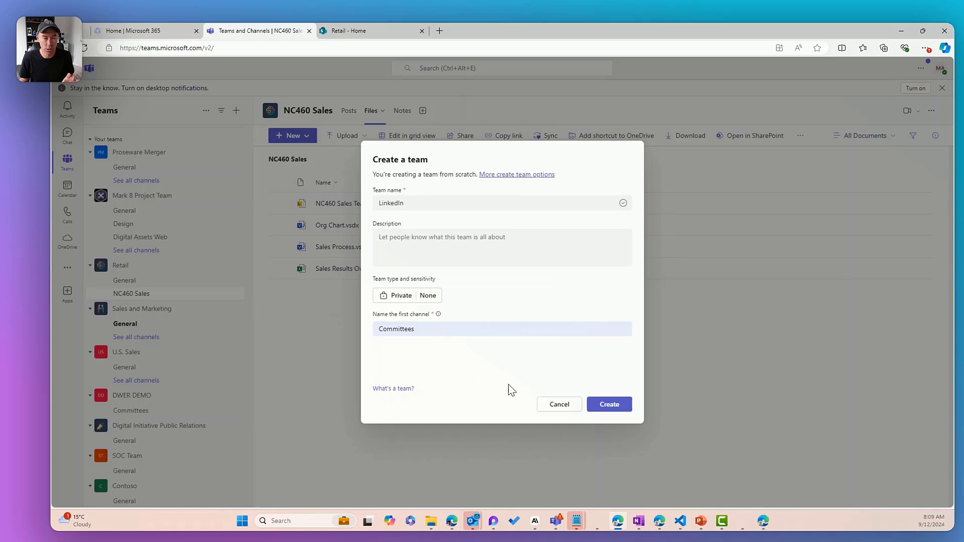
click(621, 405)
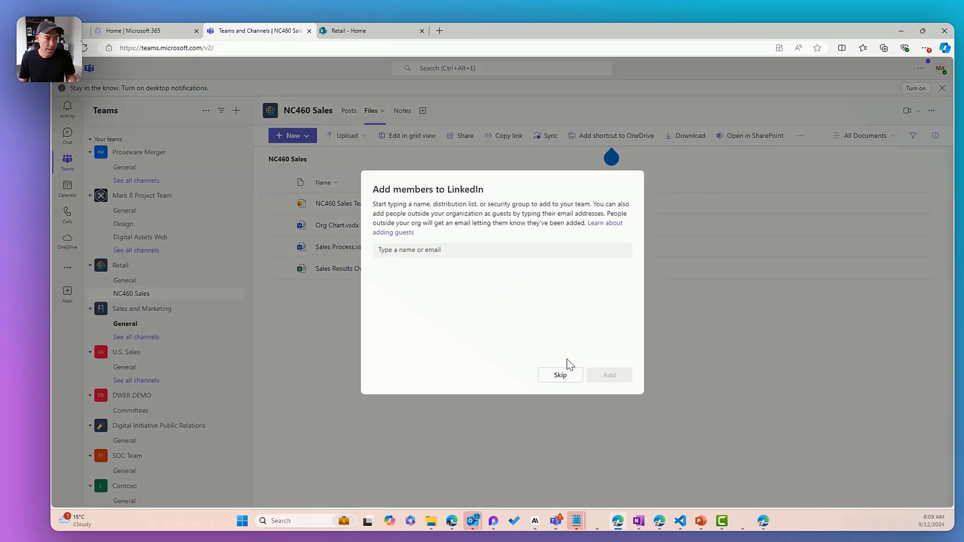
Step: Skip adding members, then add a standard channel named Meetings to the LinkedIn team
click(573, 382)
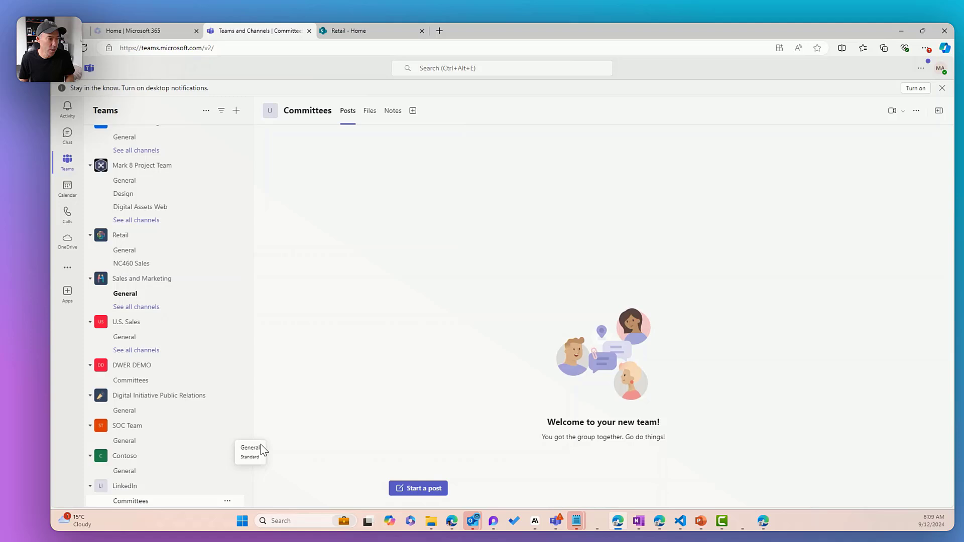
click(227, 486)
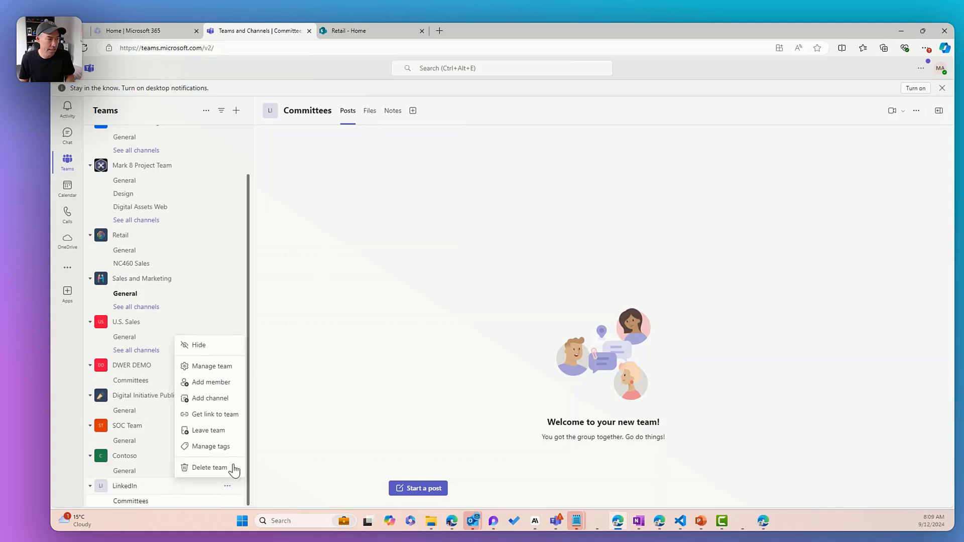
click(220, 399)
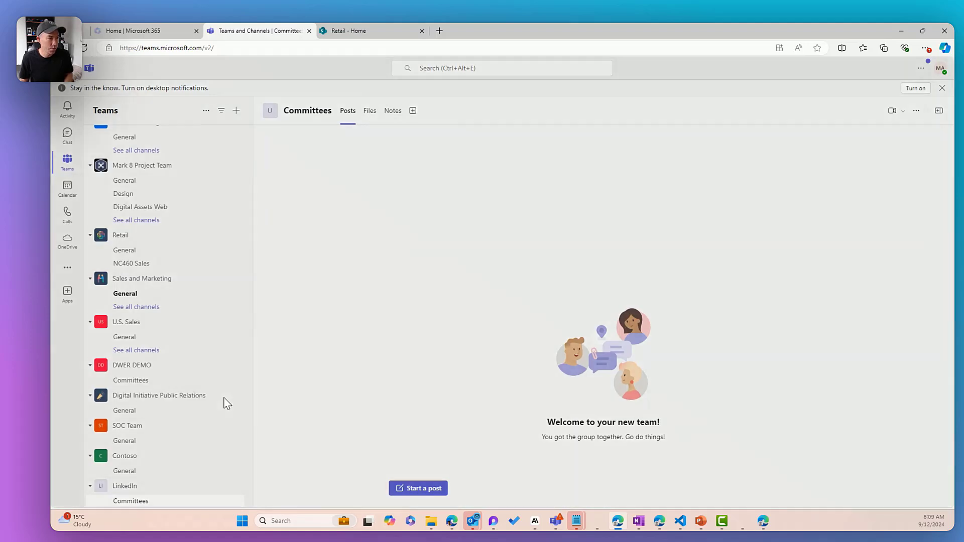
text(Me)
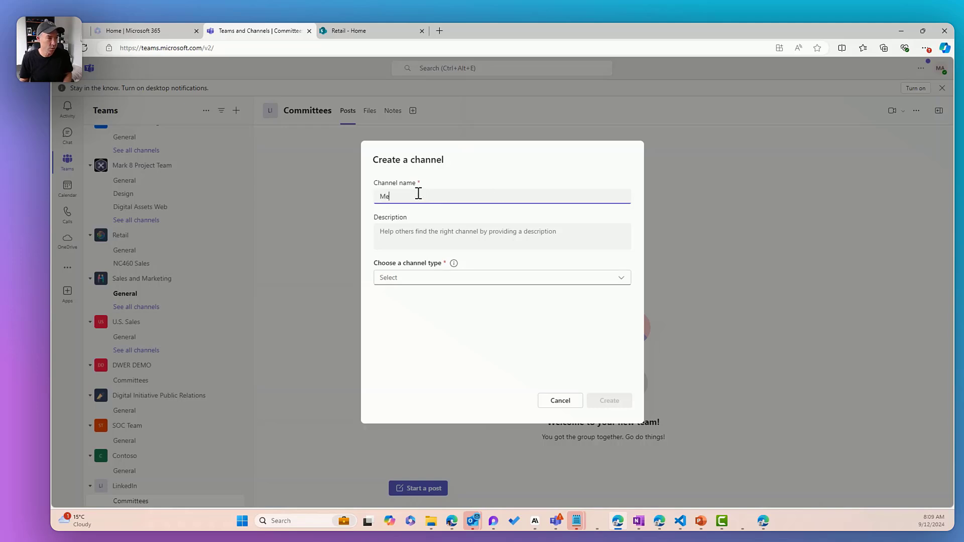
text(etings)
click(568, 377)
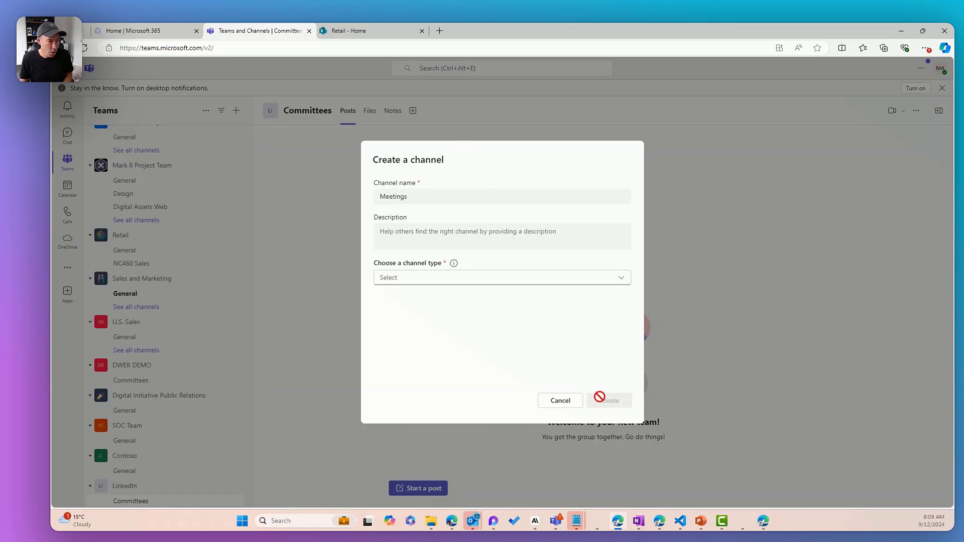
click(494, 286)
click(426, 219)
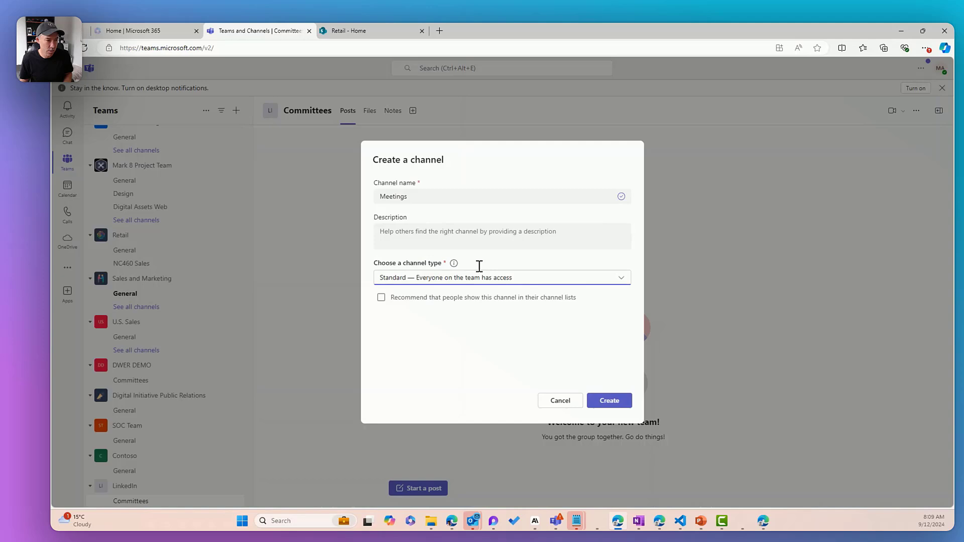
click(621, 401)
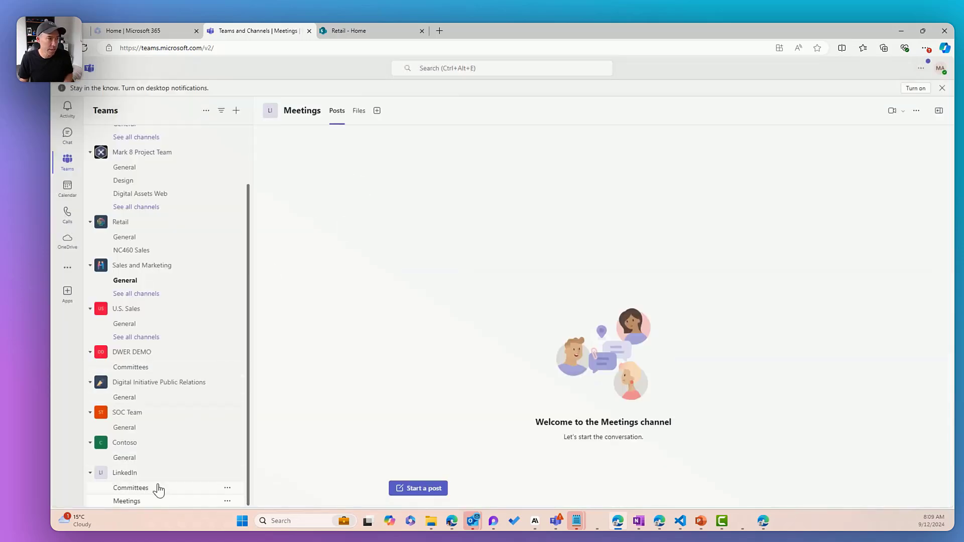
Step: Open the Committees channel's files, then go up to the Documents root showing Committees and Meetings folders
click(150, 488)
click(367, 119)
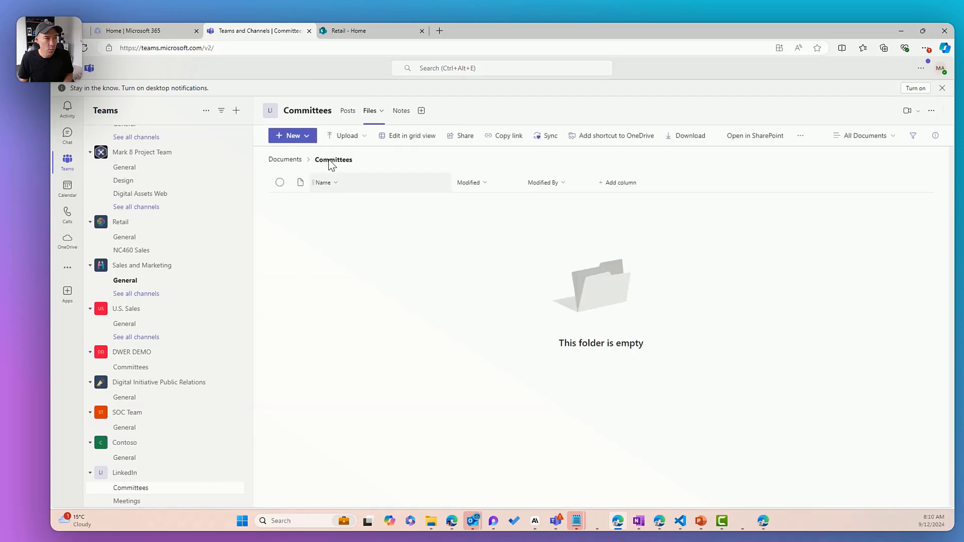
click(283, 160)
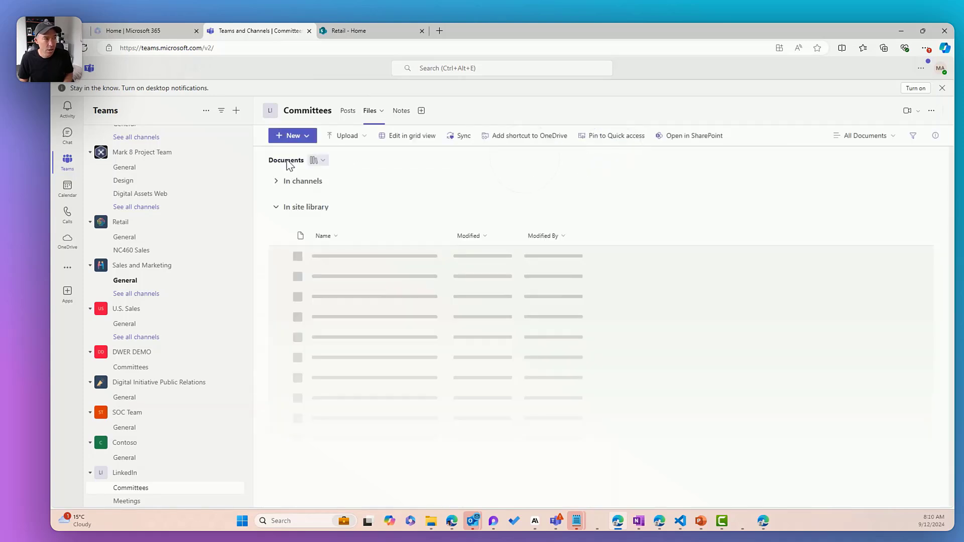